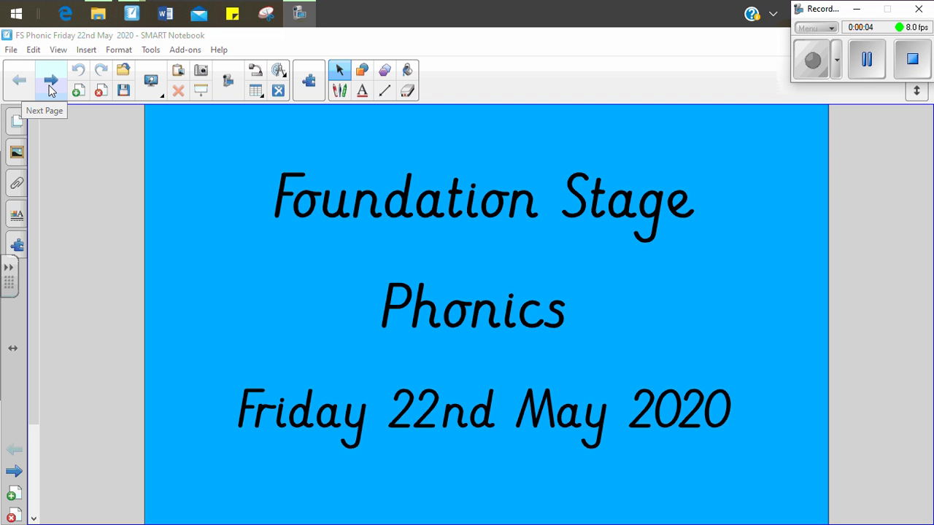
# Advance from the Foundation Stage Phonics title slide to the sound-pictures page
pyautogui.click(51, 87)
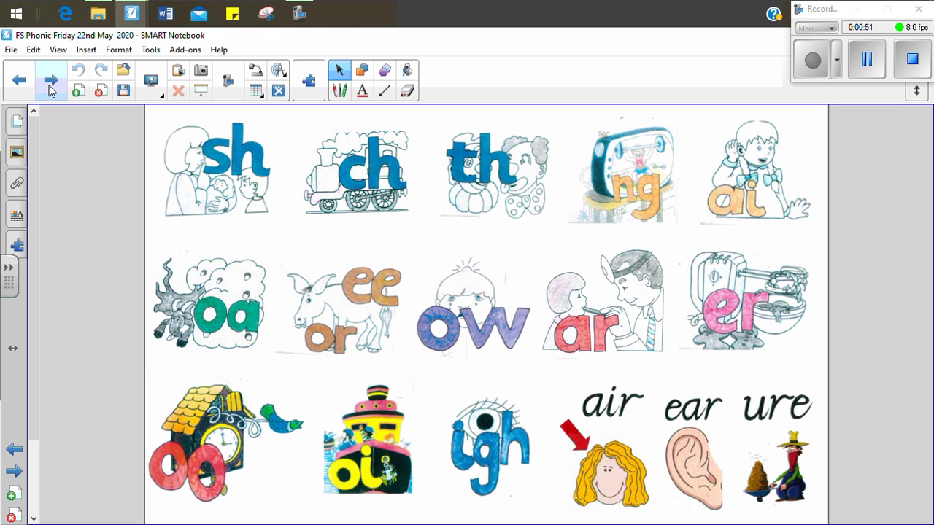
# Move from the sound chart to the page of cursive tricky words such as 'the', 'was', 'come'
pyautogui.click(51, 86)
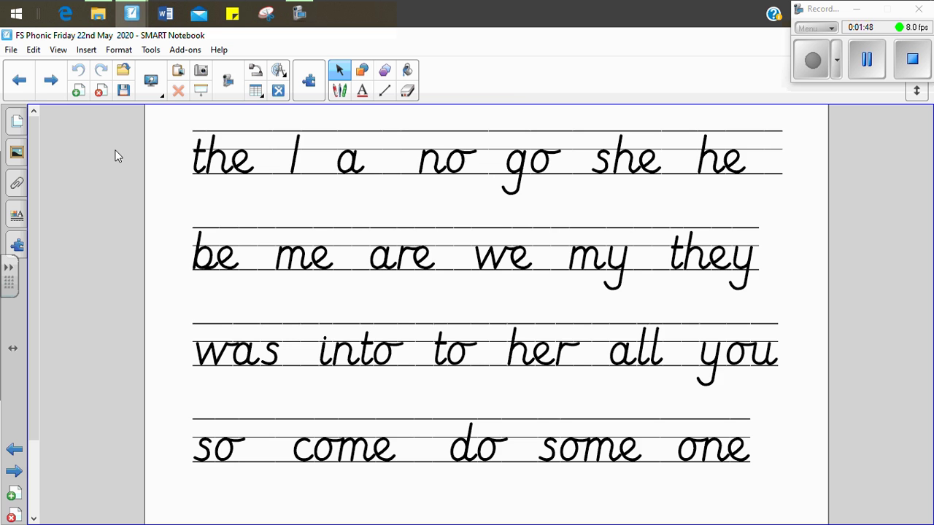
# On the pond page, pen-write p, o, n, d in the four sound boxes, then go on
pyautogui.click(56, 89)
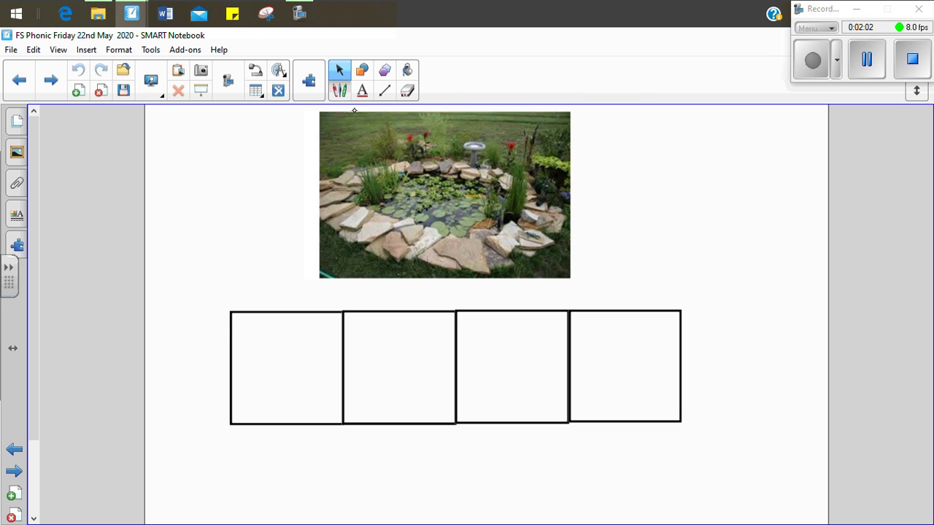
pyautogui.click(339, 89)
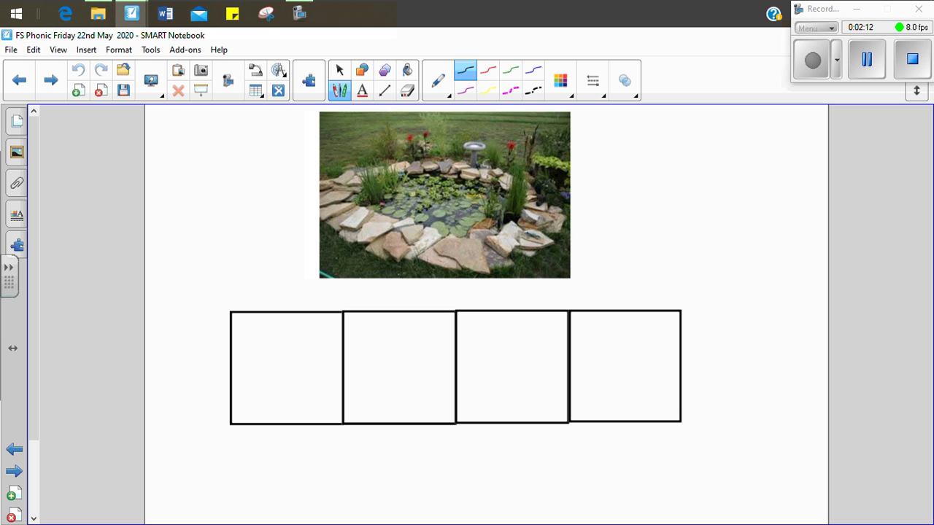
pyautogui.moveTo(271, 337)
pyautogui.mouseDown()
pyautogui.moveTo(269, 397)
pyautogui.moveTo(272, 345)
pyautogui.moveTo(306, 359)
pyautogui.moveTo(286, 369)
pyautogui.mouseUp()
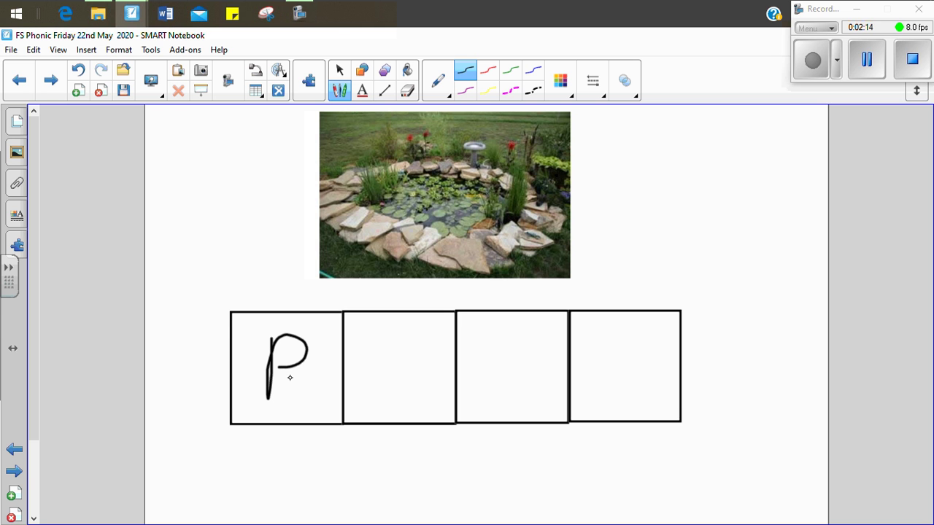
pyautogui.moveTo(411, 343)
pyautogui.mouseDown()
pyautogui.moveTo(388, 355)
pyautogui.moveTo(422, 361)
pyautogui.moveTo(407, 344)
pyautogui.mouseUp()
pyautogui.moveTo(493, 338)
pyautogui.mouseDown()
pyautogui.moveTo(495, 386)
pyautogui.moveTo(533, 359)
pyautogui.moveTo(540, 383)
pyautogui.mouseUp()
pyautogui.moveTo(645, 358)
pyautogui.mouseDown()
pyautogui.moveTo(632, 400)
pyautogui.moveTo(645, 328)
pyautogui.moveTo(663, 394)
pyautogui.mouseUp()
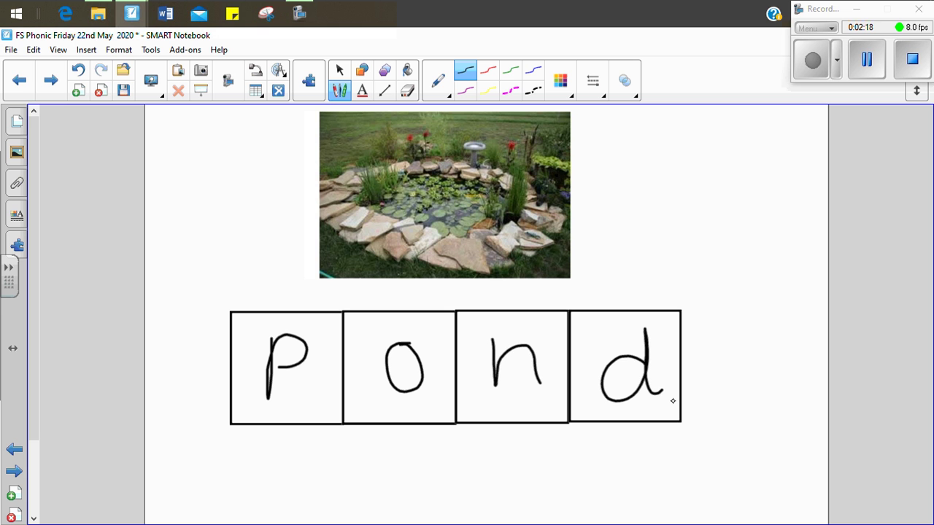
pyautogui.click(51, 94)
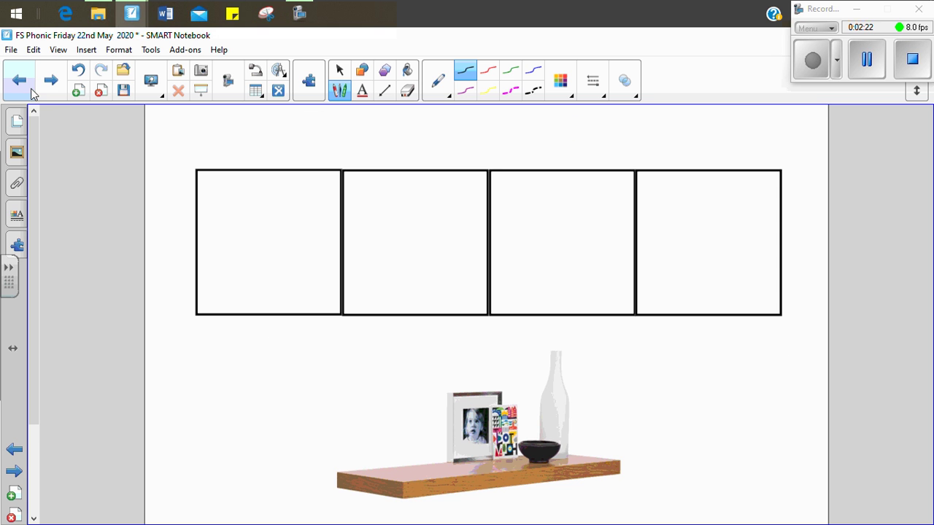
# Back on the bench page, handwrite b, e, n, ch across its four sound boxes
pyautogui.click(22, 92)
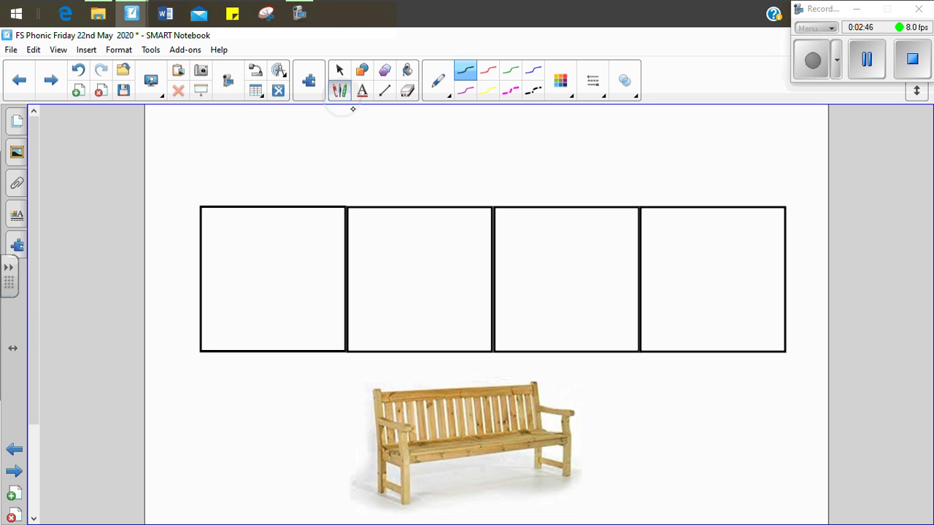
pyautogui.moveTo(252, 223)
pyautogui.mouseDown()
pyautogui.moveTo(244, 298)
pyautogui.moveTo(271, 273)
pyautogui.moveTo(240, 319)
pyautogui.mouseUp()
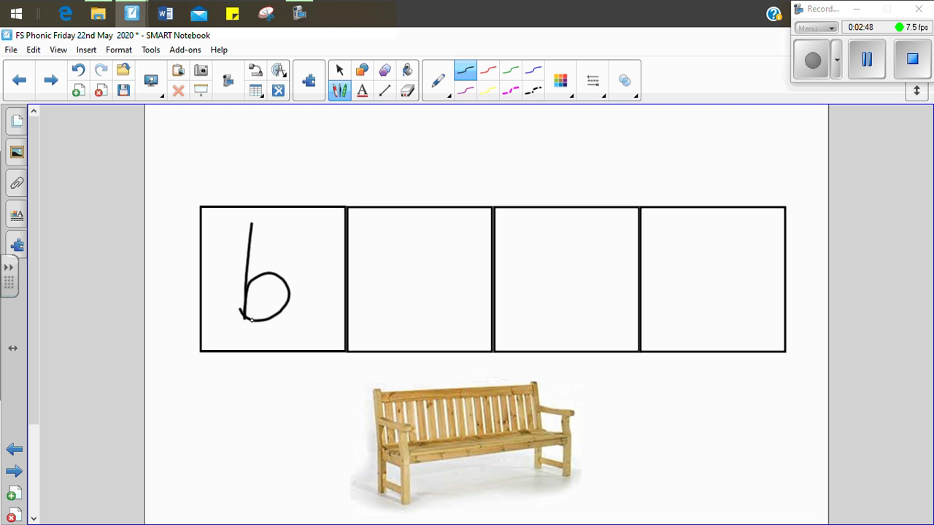
pyautogui.moveTo(394, 289)
pyautogui.mouseDown()
pyautogui.moveTo(407, 288)
pyautogui.moveTo(403, 307)
pyautogui.moveTo(447, 319)
pyautogui.mouseUp()
pyautogui.moveTo(537, 271); pyautogui.dragTo(593, 319)
pyautogui.moveTo(687, 266)
pyautogui.mouseDown()
pyautogui.moveTo(658, 282)
pyautogui.moveTo(706, 296)
pyautogui.mouseUp()
pyautogui.moveTo(713, 230)
pyautogui.mouseDown()
pyautogui.moveTo(716, 315)
pyautogui.moveTo(778, 314)
pyautogui.mouseUp()
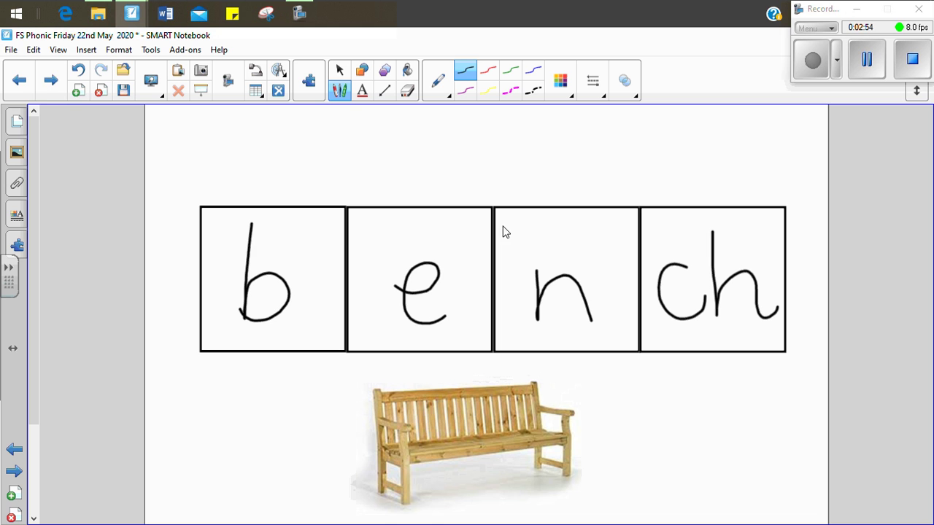
# On the shelf page, write sh, e, l, f across the four sound boxes
pyautogui.click(58, 96)
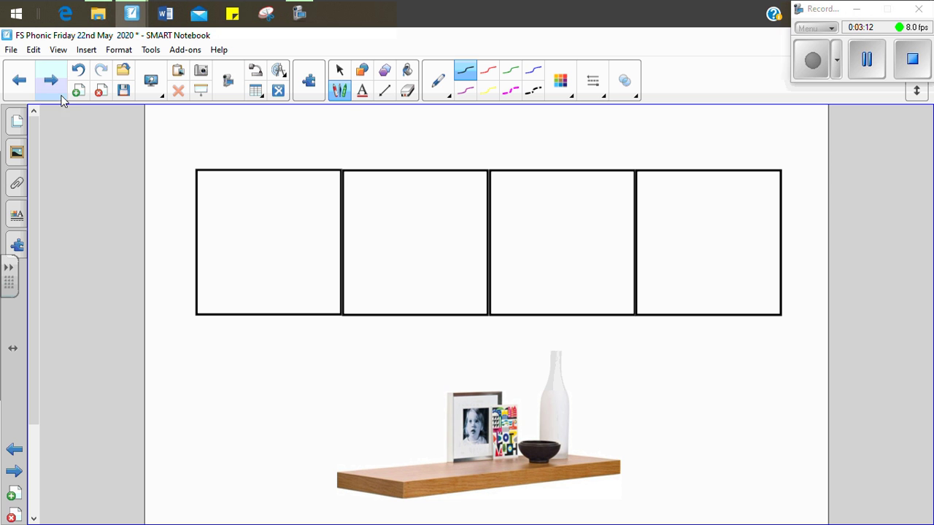
pyautogui.moveTo(253, 217)
pyautogui.mouseDown()
pyautogui.moveTo(223, 230)
pyautogui.moveTo(222, 275)
pyautogui.mouseUp()
pyautogui.moveTo(283, 188)
pyautogui.mouseDown()
pyautogui.moveTo(280, 244)
pyautogui.moveTo(309, 251)
pyautogui.mouseUp()
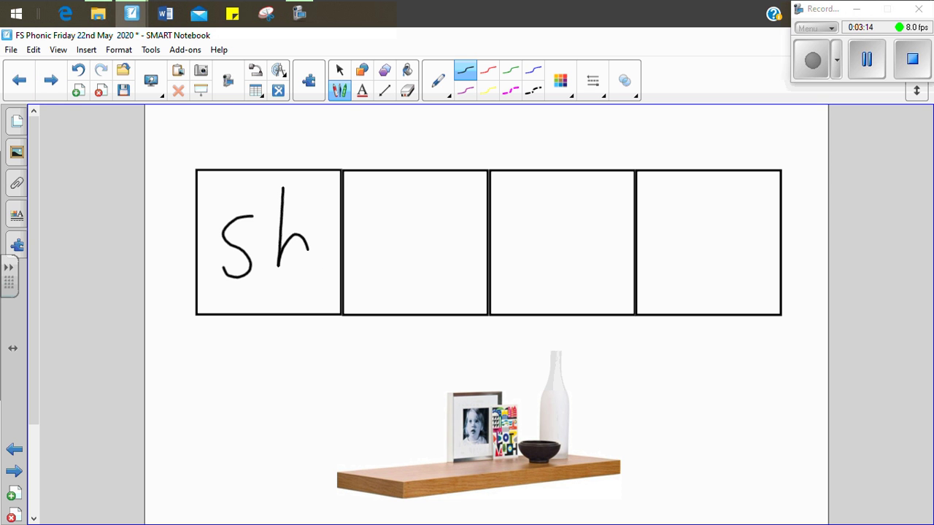
pyautogui.moveTo(398, 257); pyautogui.dragTo(445, 279)
pyautogui.moveTo(551, 188)
pyautogui.mouseDown()
pyautogui.moveTo(563, 276)
pyautogui.moveTo(577, 276)
pyautogui.mouseUp()
pyautogui.moveTo(724, 197)
pyautogui.mouseDown()
pyautogui.moveTo(704, 194)
pyautogui.moveTo(664, 294)
pyautogui.mouseUp()
pyautogui.moveTo(665, 248); pyautogui.dragTo(724, 246)
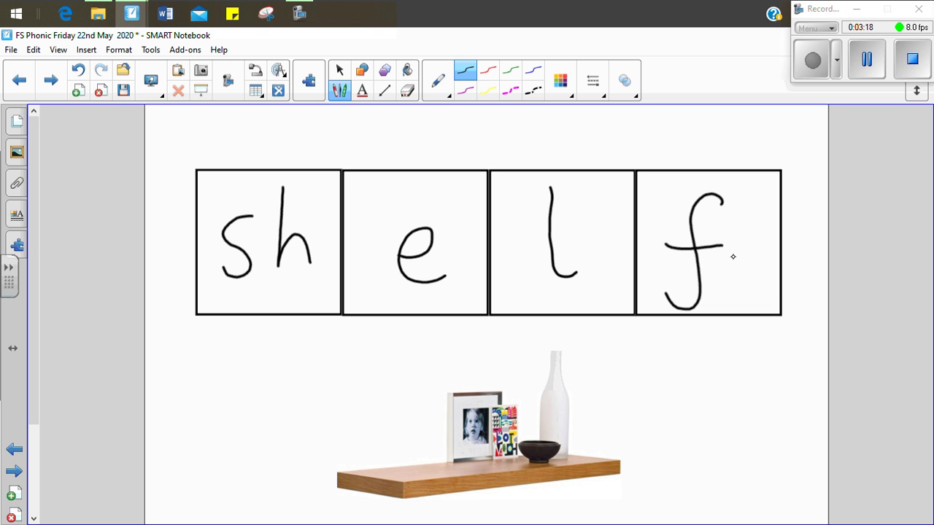
# On the fighting-children page, handwrite p, u, n, ch in the four sound boxes
pyautogui.click(50, 80)
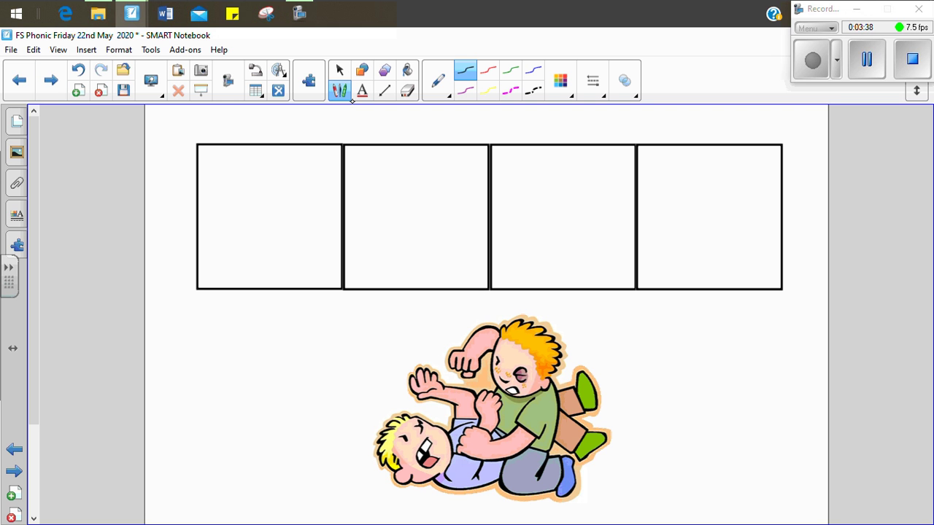
pyautogui.moveTo(250, 187)
pyautogui.mouseDown()
pyautogui.moveTo(250, 255)
pyautogui.moveTo(293, 201)
pyautogui.moveTo(266, 223)
pyautogui.mouseUp()
pyautogui.moveTo(389, 208)
pyautogui.mouseDown()
pyautogui.moveTo(403, 250)
pyautogui.moveTo(438, 219)
pyautogui.moveTo(452, 248)
pyautogui.mouseUp()
pyautogui.moveTo(530, 212)
pyautogui.mouseDown()
pyautogui.moveTo(531, 230)
pyautogui.moveTo(565, 217)
pyautogui.moveTo(580, 257)
pyautogui.mouseUp()
pyautogui.moveTo(684, 203); pyautogui.dragTo(704, 241)
pyautogui.moveTo(718, 171)
pyautogui.mouseDown()
pyautogui.moveTo(718, 242)
pyautogui.moveTo(750, 229)
pyautogui.moveTo(752, 260)
pyautogui.mouseUp()
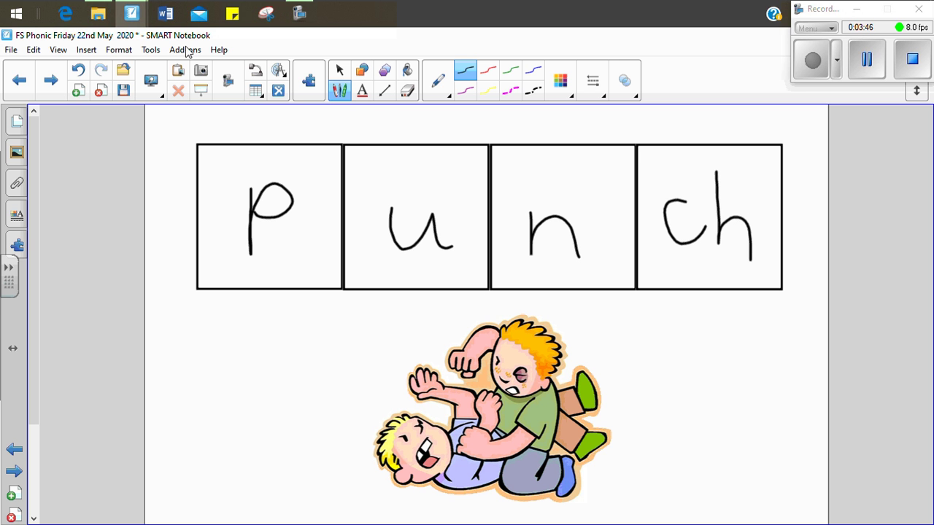
# On the treasure chest page, pen-write ch, e, s, t in the four boxes
pyautogui.click(51, 81)
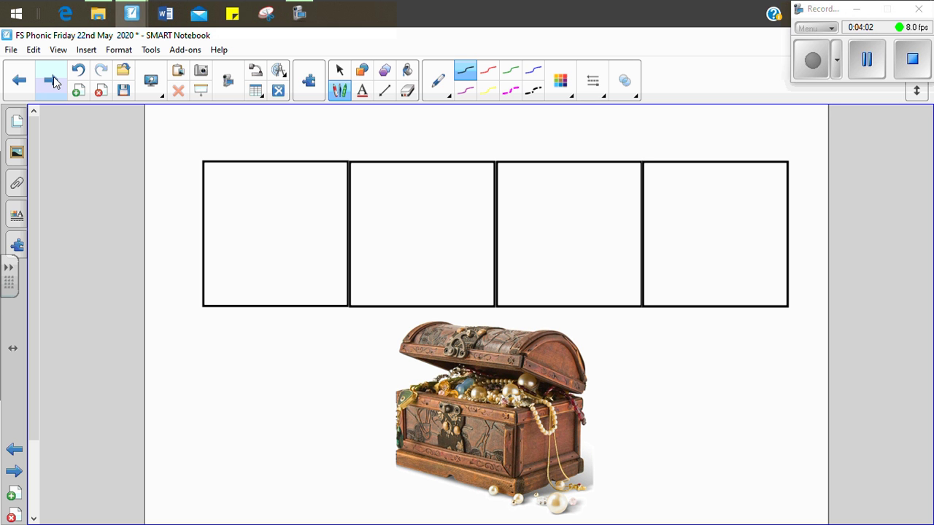
pyautogui.moveTo(264, 221)
pyautogui.mouseDown()
pyautogui.moveTo(244, 224)
pyautogui.moveTo(268, 257)
pyautogui.mouseUp()
pyautogui.moveTo(282, 184)
pyautogui.mouseDown()
pyautogui.moveTo(282, 261)
pyautogui.moveTo(312, 264)
pyautogui.mouseUp()
pyautogui.moveTo(405, 251)
pyautogui.mouseDown()
pyautogui.moveTo(422, 249)
pyautogui.moveTo(410, 262)
pyautogui.moveTo(448, 257)
pyautogui.mouseUp()
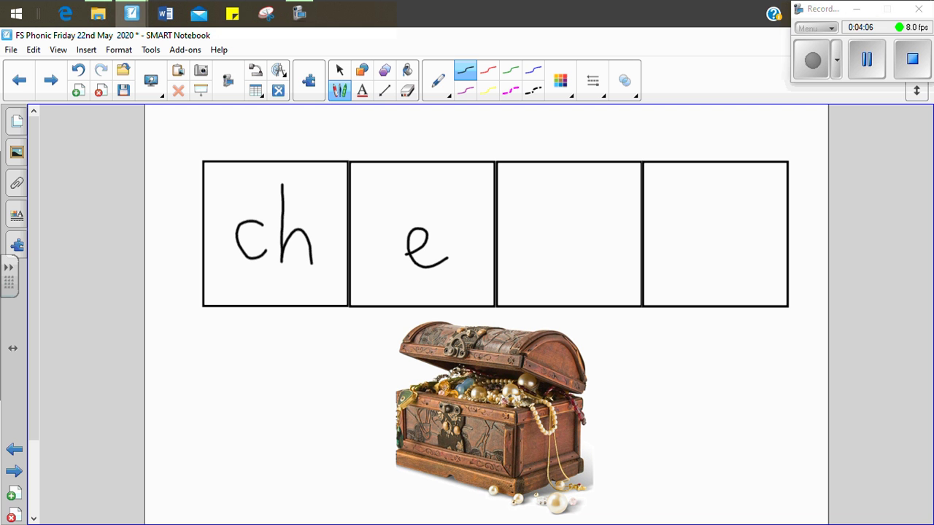
pyautogui.moveTo(583, 223); pyautogui.dragTo(538, 271)
pyautogui.moveTo(688, 195)
pyautogui.mouseDown()
pyautogui.moveTo(688, 269)
pyautogui.moveTo(715, 271)
pyautogui.mouseUp()
pyautogui.moveTo(671, 231); pyautogui.dragTo(717, 231)
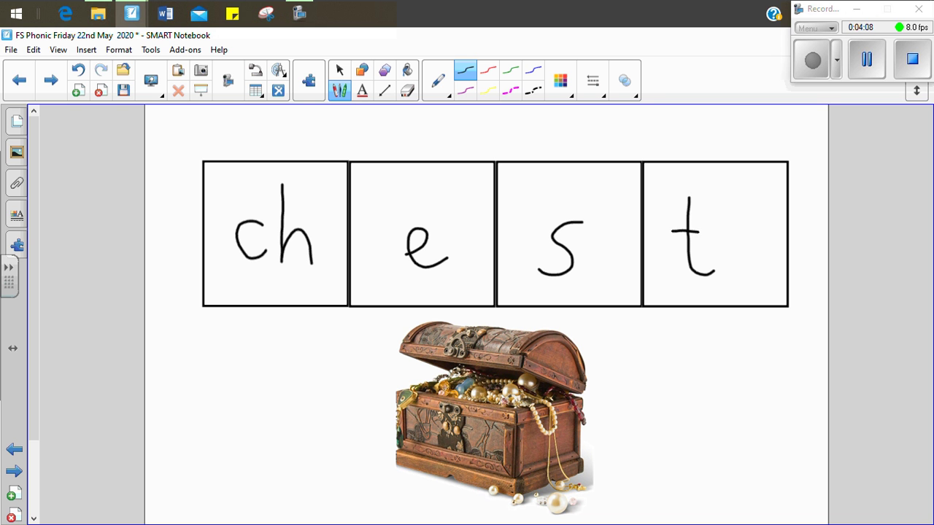
# On the roast dinner page, handwrite r, oa, s, t across the four sound boxes
pyautogui.click(59, 86)
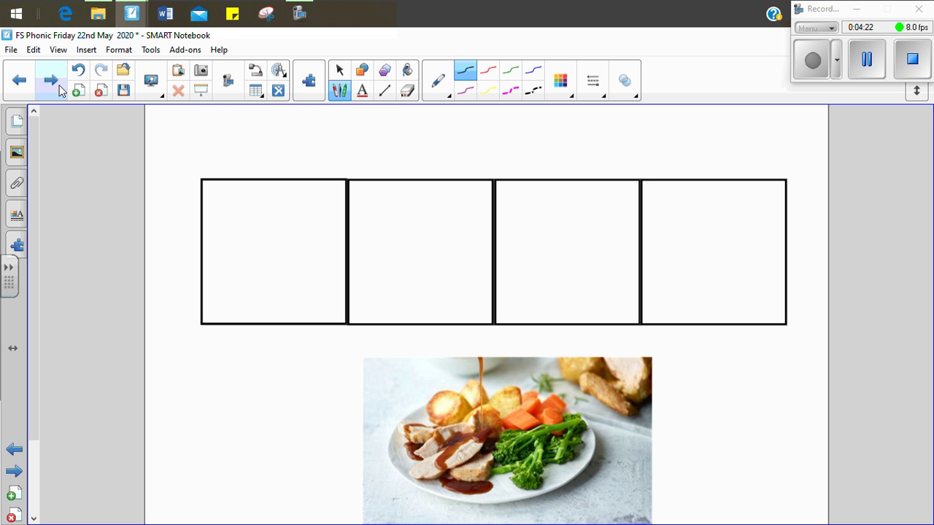
pyautogui.moveTo(250, 227)
pyautogui.mouseDown()
pyautogui.moveTo(250, 267)
pyautogui.moveTo(267, 237)
pyautogui.moveTo(288, 234)
pyautogui.mouseUp()
pyautogui.moveTo(396, 235)
pyautogui.mouseDown()
pyautogui.moveTo(378, 280)
pyautogui.moveTo(412, 247)
pyautogui.mouseUp()
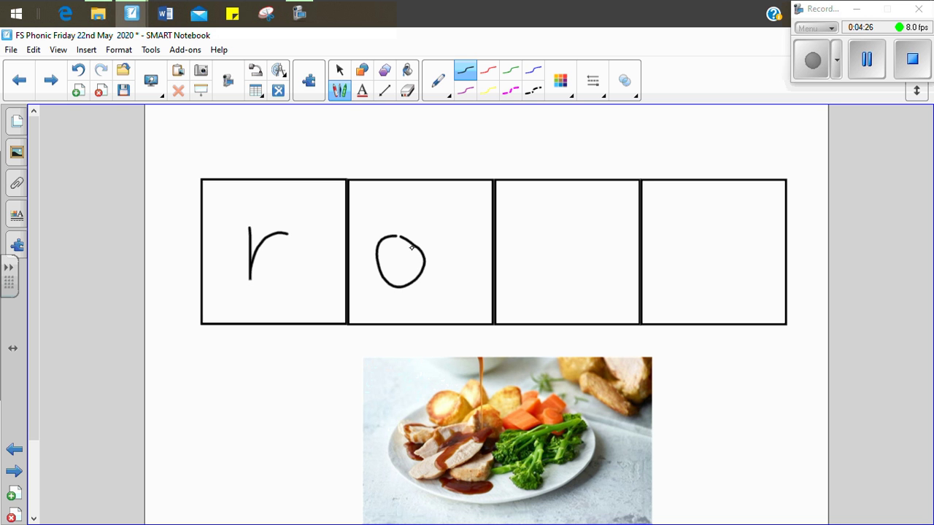
pyautogui.moveTo(468, 240); pyautogui.dragTo(490, 285)
pyautogui.moveTo(587, 237)
pyautogui.mouseDown()
pyautogui.moveTo(549, 255)
pyautogui.moveTo(529, 294)
pyautogui.mouseUp()
pyautogui.moveTo(700, 230)
pyautogui.mouseDown()
pyautogui.moveTo(699, 283)
pyautogui.moveTo(740, 296)
pyautogui.mouseUp()
pyautogui.moveTo(677, 262); pyautogui.dragTo(720, 260)
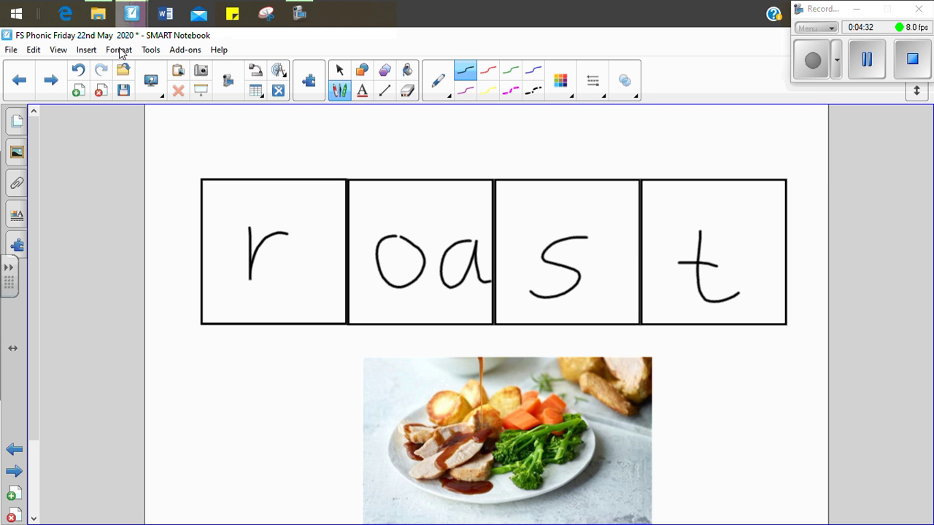
# On the next blank sound-box page, write ch, i, m, p to spell chimp
pyautogui.click(59, 71)
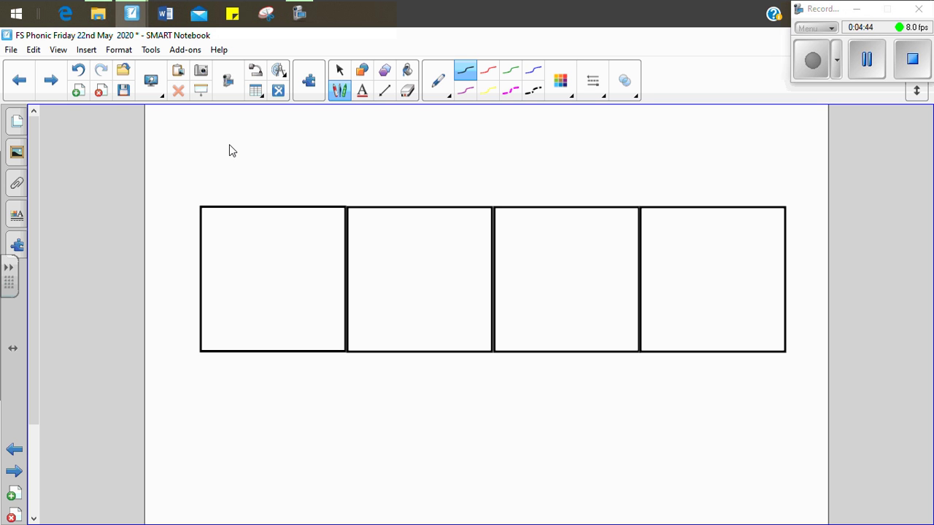
pyautogui.moveTo(252, 263)
pyautogui.mouseDown()
pyautogui.moveTo(234, 267)
pyautogui.moveTo(269, 287)
pyautogui.mouseUp()
pyautogui.moveTo(282, 236)
pyautogui.mouseDown()
pyautogui.moveTo(282, 292)
pyautogui.moveTo(309, 281)
pyautogui.moveTo(319, 297)
pyautogui.mouseUp()
pyautogui.moveTo(412, 276)
pyautogui.mouseDown()
pyautogui.moveTo(417, 314)
pyautogui.moveTo(431, 299)
pyautogui.mouseUp()
pyautogui.click(418, 236)
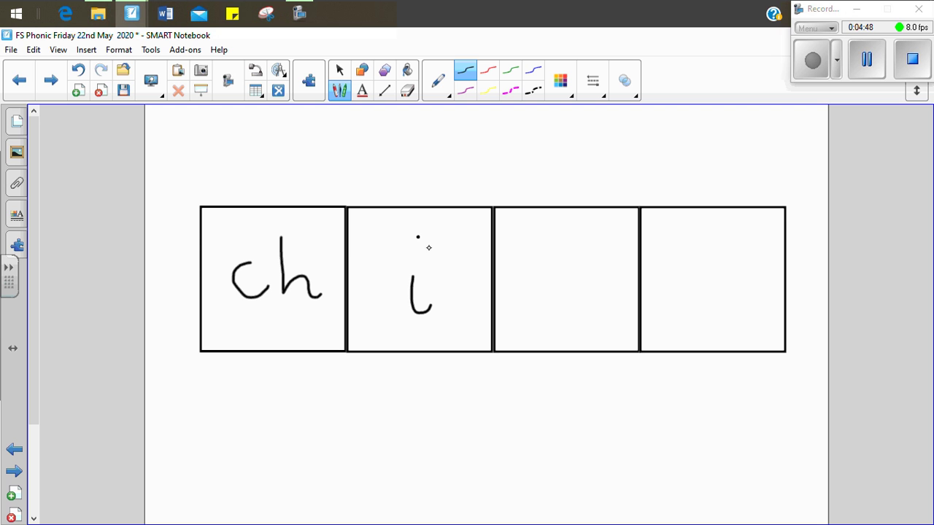
pyautogui.moveTo(526, 264)
pyautogui.mouseDown()
pyautogui.moveTo(526, 305)
pyautogui.moveTo(593, 302)
pyautogui.mouseUp()
pyautogui.moveTo(699, 269); pyautogui.dragTo(699, 330)
pyautogui.moveTo(700, 264)
pyautogui.mouseDown()
pyautogui.moveTo(728, 263)
pyautogui.moveTo(714, 300)
pyautogui.mouseUp()
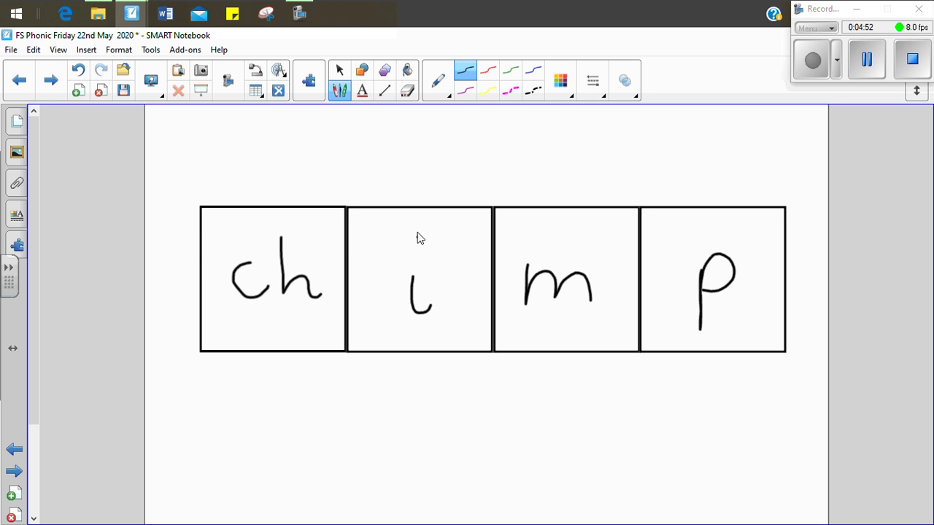
# On the following blank page, pen-write b, oo, s, t to spell boost
pyautogui.click(58, 94)
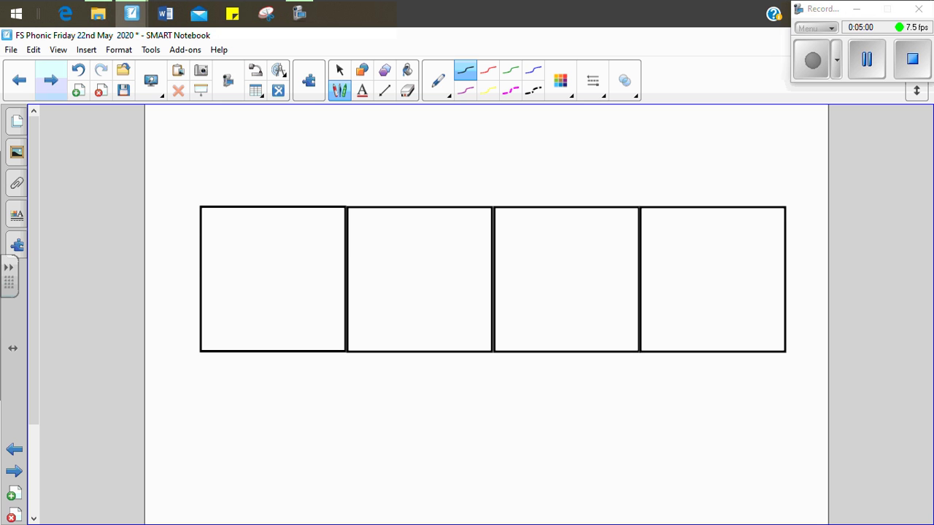
pyautogui.moveTo(252, 223)
pyautogui.mouseDown()
pyautogui.moveTo(255, 302)
pyautogui.moveTo(304, 286)
pyautogui.moveTo(269, 300)
pyautogui.mouseUp()
pyautogui.moveTo(404, 282)
pyautogui.mouseDown()
pyautogui.moveTo(379, 285)
pyautogui.moveTo(406, 282)
pyautogui.mouseUp()
pyautogui.moveTo(461, 287)
pyautogui.mouseDown()
pyautogui.moveTo(439, 307)
pyautogui.moveTo(472, 298)
pyautogui.mouseUp()
pyautogui.moveTo(578, 275)
pyautogui.mouseDown()
pyautogui.moveTo(562, 279)
pyautogui.moveTo(543, 315)
pyautogui.mouseUp()
pyautogui.moveTo(697, 242)
pyautogui.mouseDown()
pyautogui.moveTo(697, 312)
pyautogui.moveTo(727, 315)
pyautogui.mouseUp()
pyautogui.moveTo(675, 267); pyautogui.dragTo(723, 271)
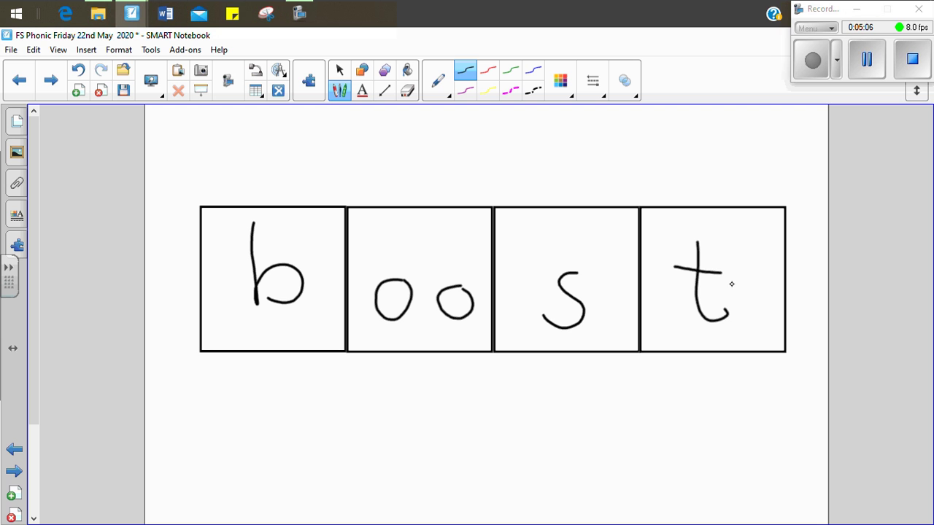
# On the next blank slide, handwrite 'shift' as sh, i, f, t across the four sound boxes
pyautogui.click(50, 80)
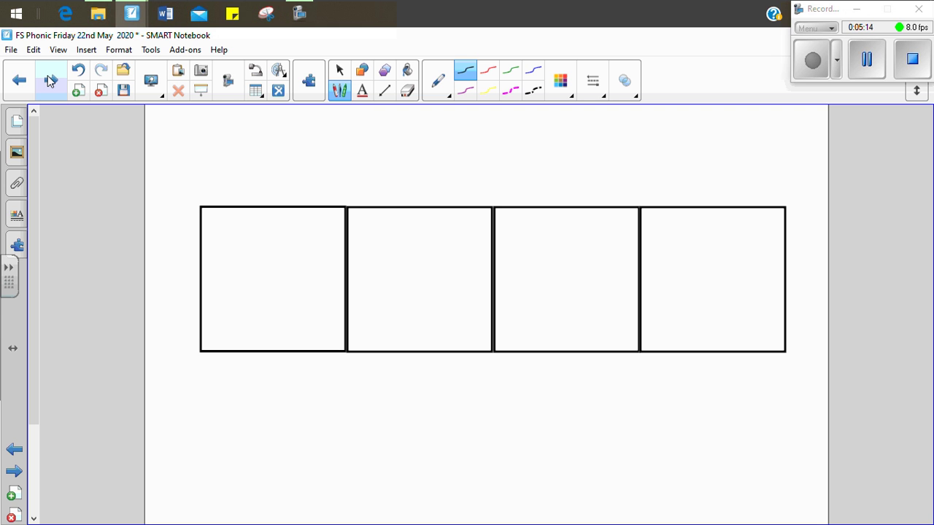
pyautogui.moveTo(251, 266)
pyautogui.mouseDown()
pyautogui.moveTo(227, 279)
pyautogui.moveTo(234, 314)
pyautogui.mouseUp()
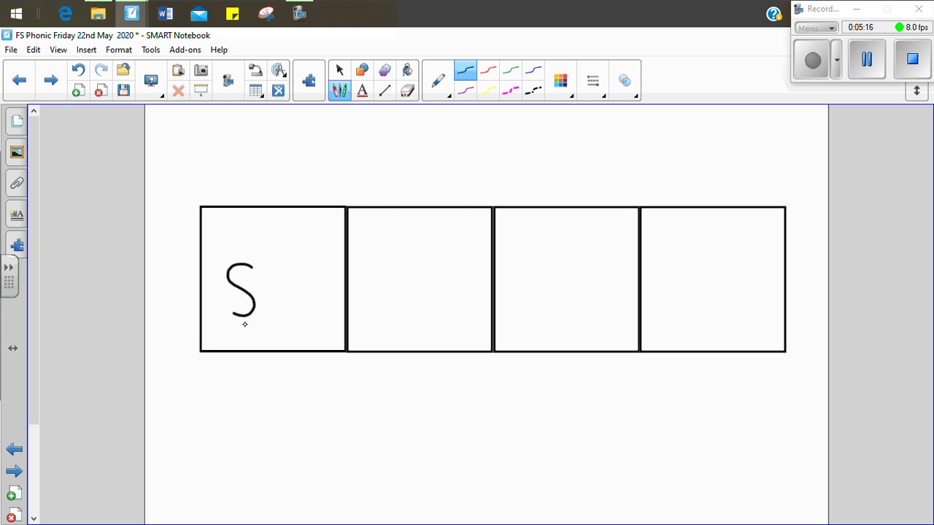
pyautogui.moveTo(287, 235)
pyautogui.mouseDown()
pyautogui.moveTo(284, 310)
pyautogui.moveTo(315, 290)
pyautogui.moveTo(336, 312)
pyautogui.mouseUp()
pyautogui.moveTo(414, 265); pyautogui.dragTo(435, 306)
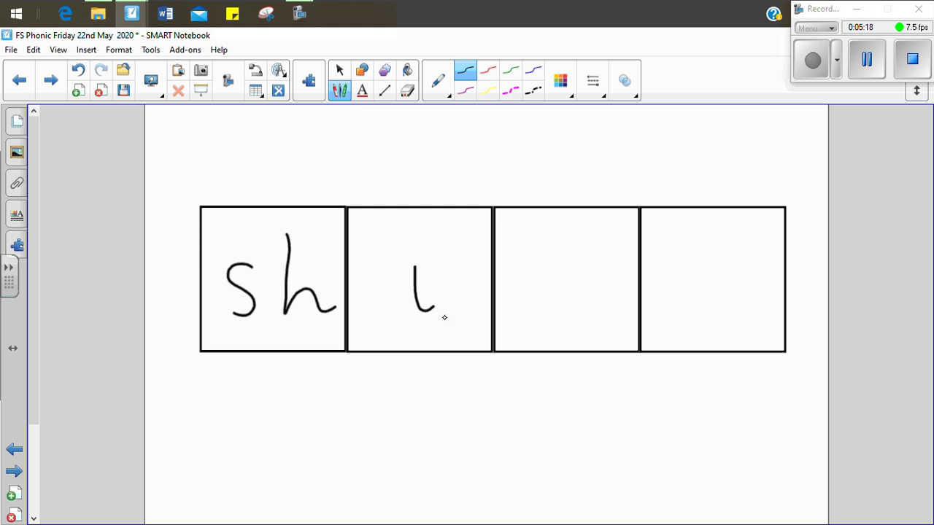
pyautogui.click(424, 239)
pyautogui.moveTo(588, 254); pyautogui.dragTo(534, 332)
pyautogui.moveTo(543, 280); pyautogui.dragTo(589, 277)
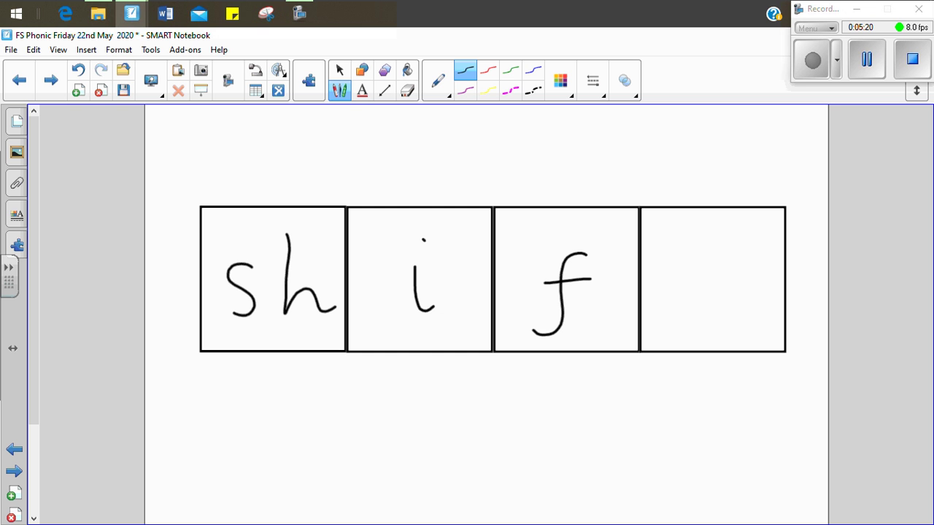
pyautogui.moveTo(703, 226)
pyautogui.mouseDown()
pyautogui.moveTo(718, 307)
pyautogui.moveTo(727, 306)
pyautogui.mouseUp()
pyautogui.moveTo(674, 261); pyautogui.dragTo(726, 267)
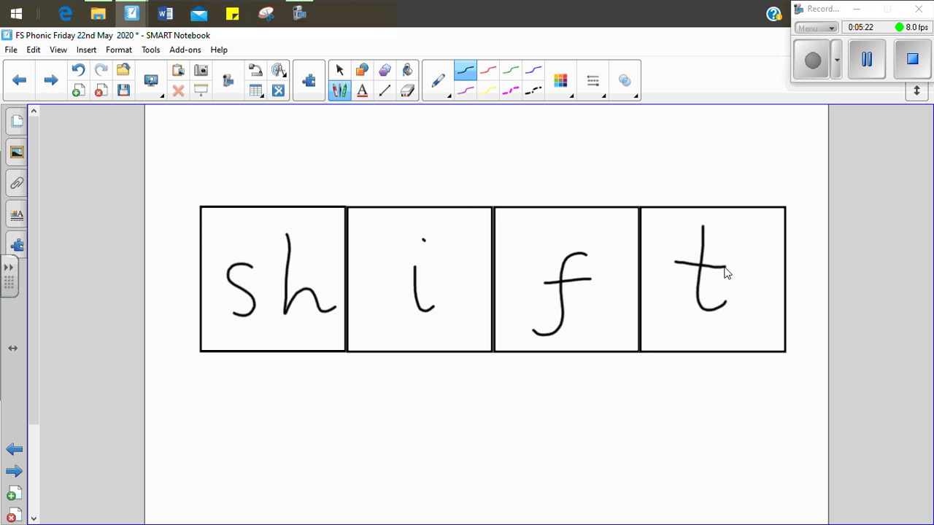
# Go to the final blue slide showing the school reception's e-mail address
pyautogui.click(52, 92)
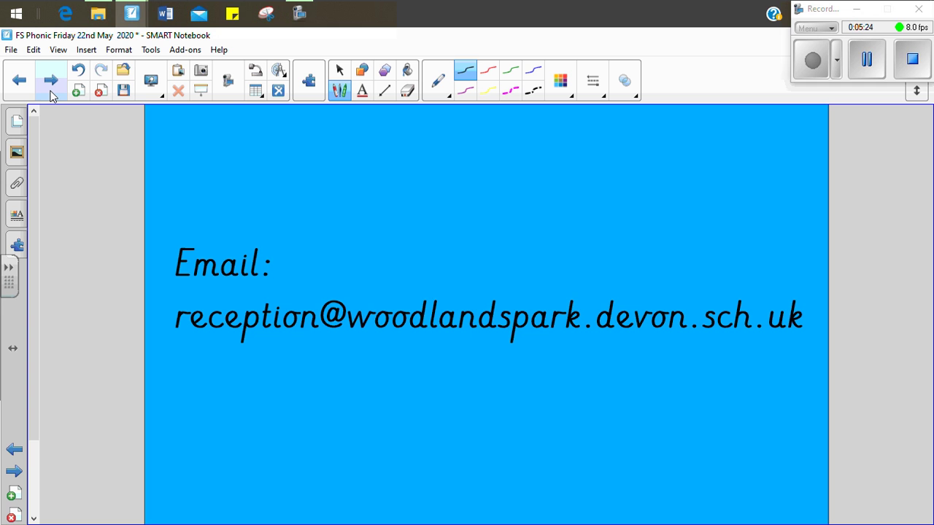